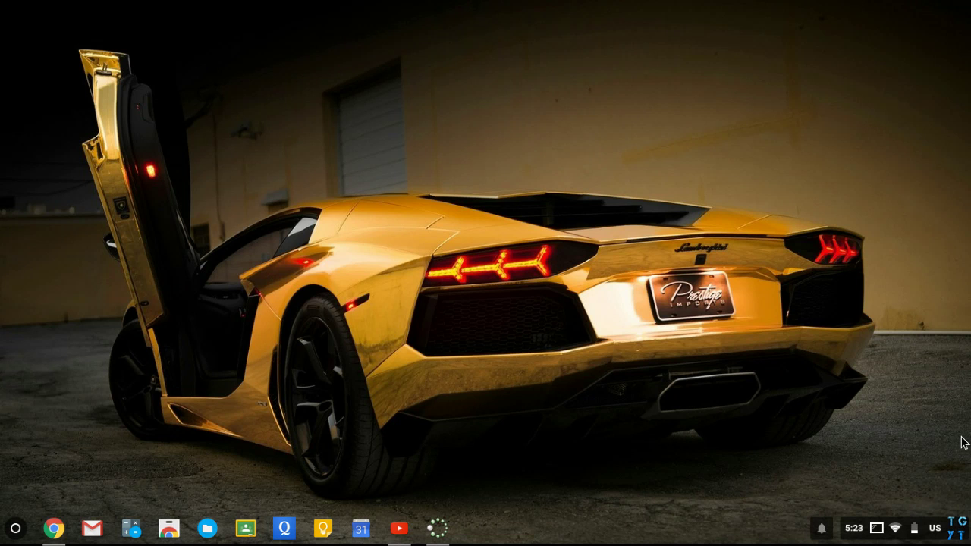
# Step: Launch the Chrome browser from the shelf after toggling the app launcher
pyautogui.press('super')
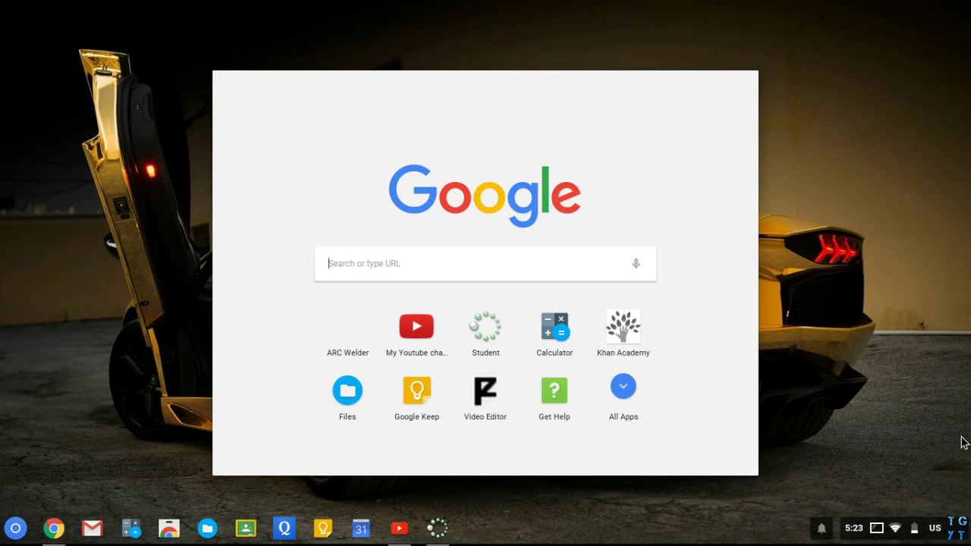
pyautogui.press('super')
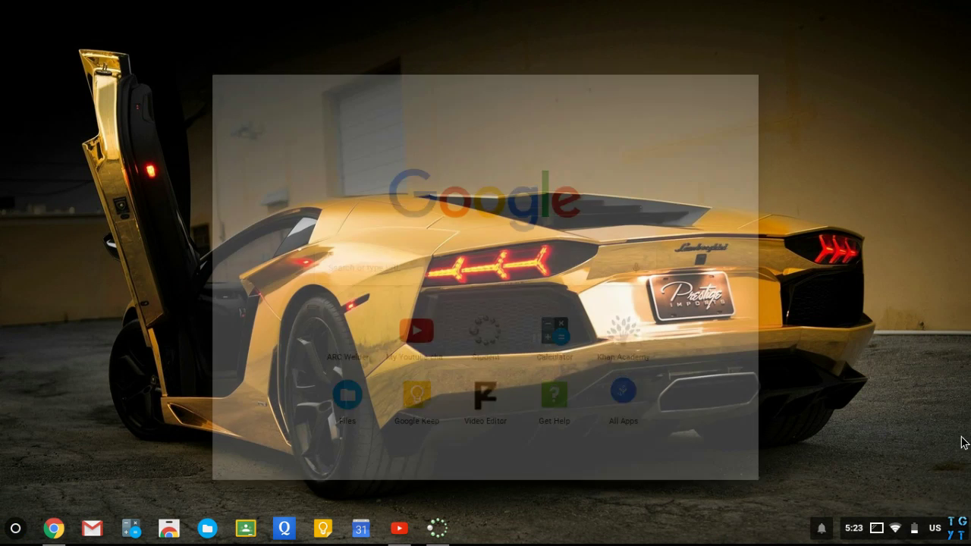
pyautogui.press('super')
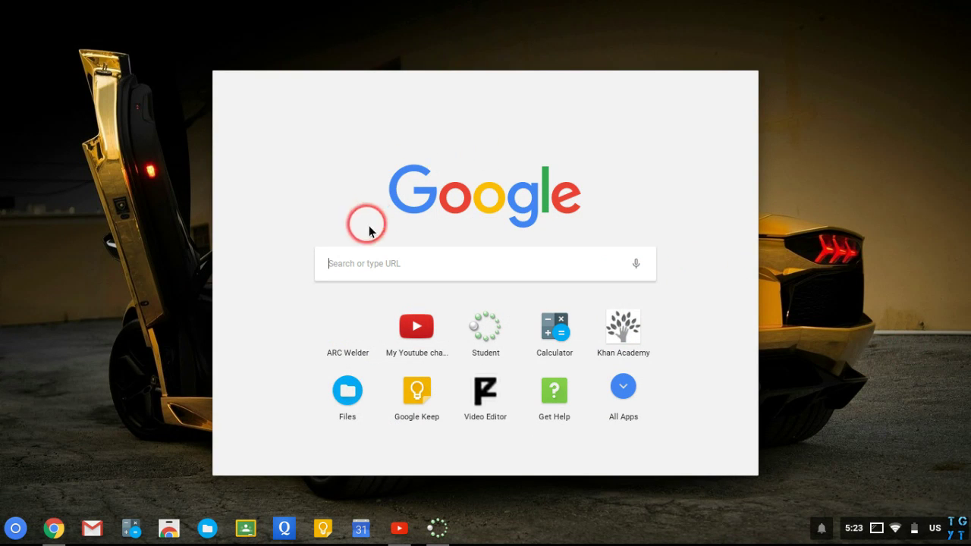
pyautogui.click(784, 466)
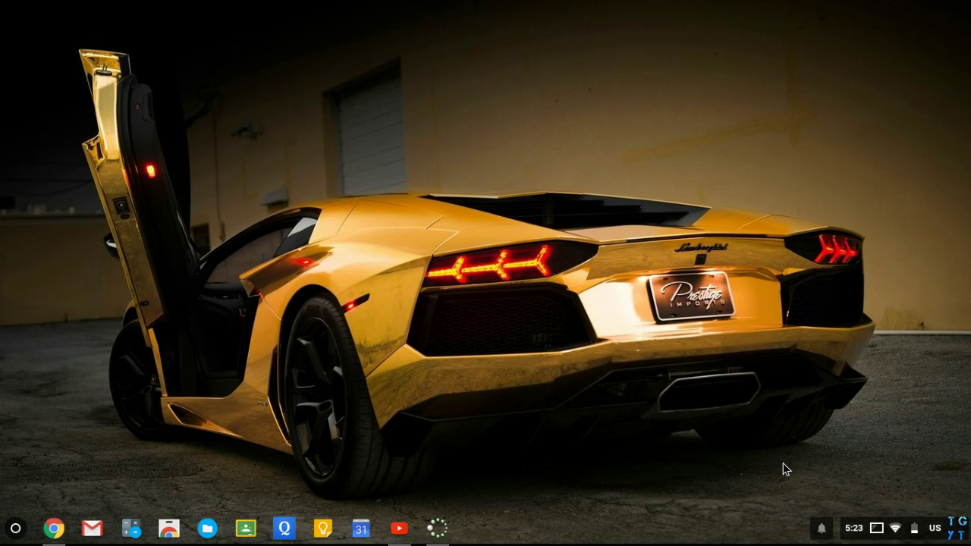
pyautogui.click(53, 529)
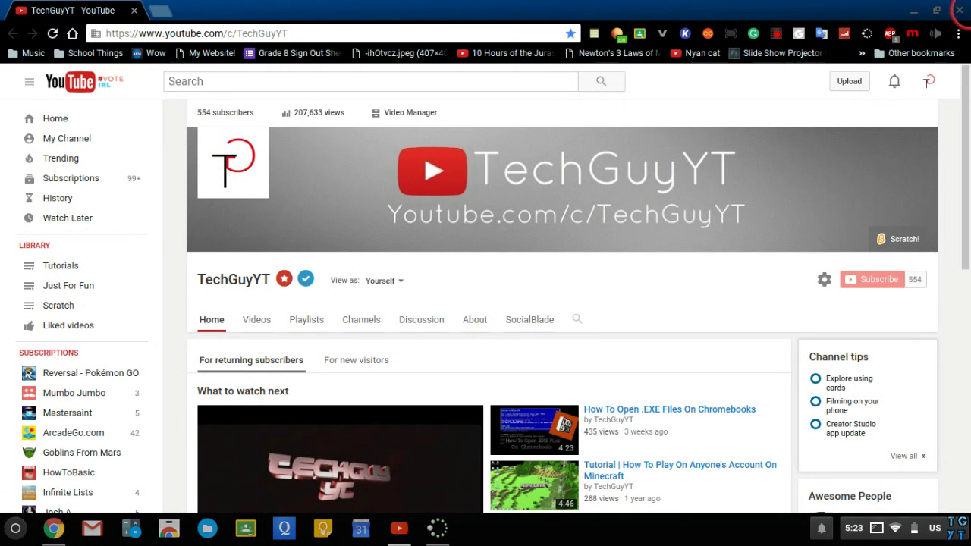
# Step: Remap the Search key to Caps Lock in Chrome OS keyboard settings, then close Settings
pyautogui.click(958, 34)
pyautogui.click(838, 329)
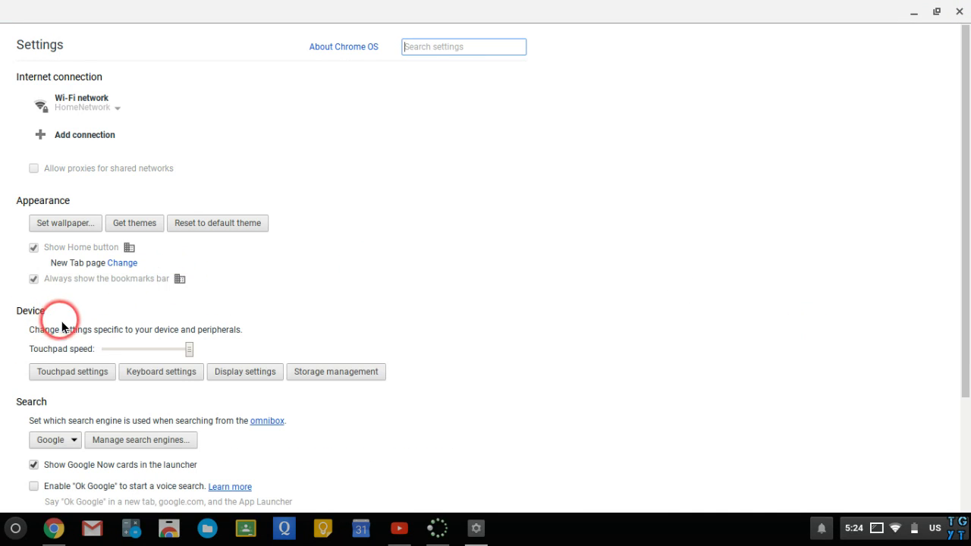
pyautogui.click(151, 375)
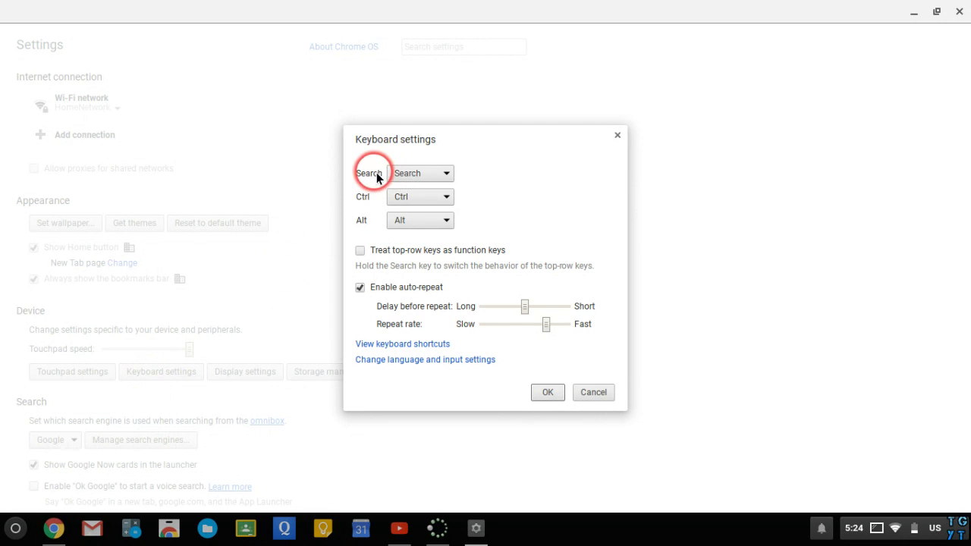
pyautogui.click(407, 175)
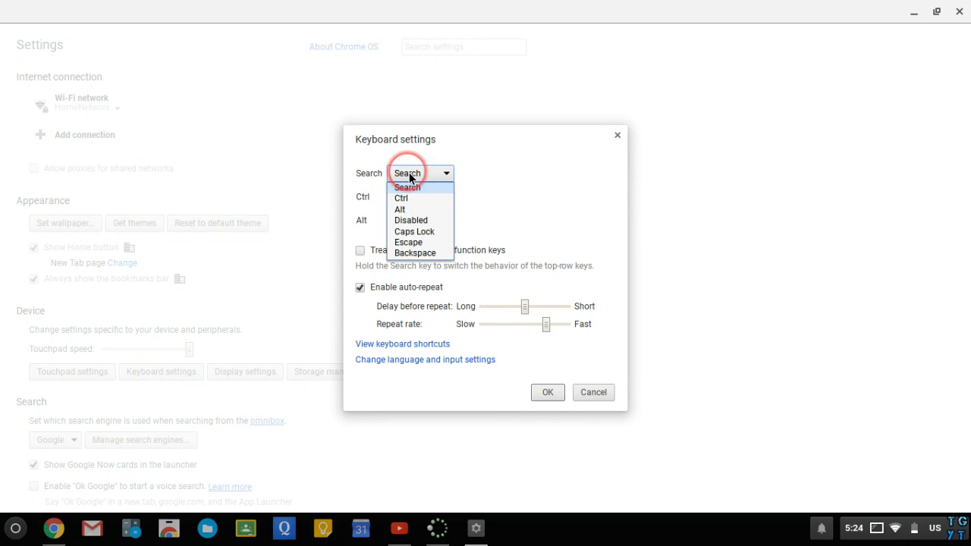
pyautogui.click(418, 232)
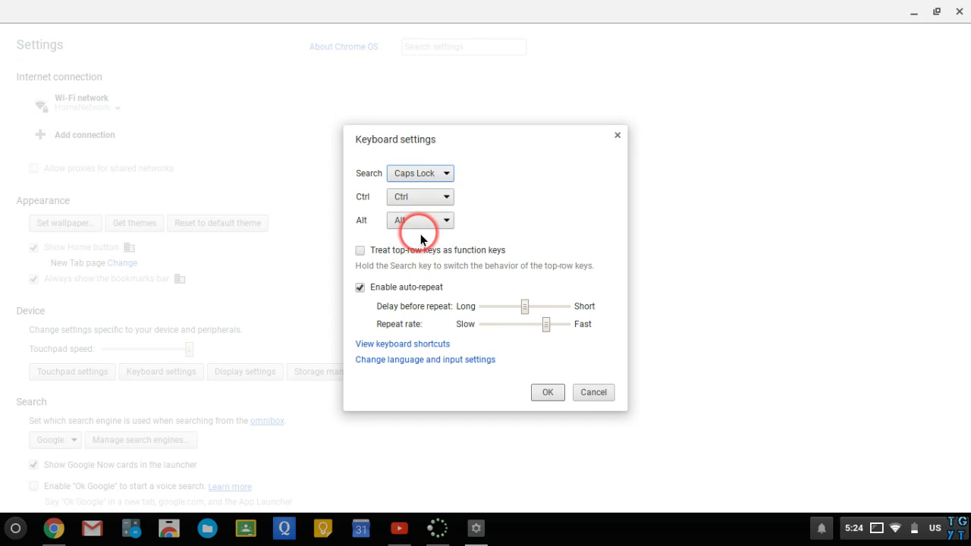
pyautogui.click(560, 388)
pyautogui.click(960, 12)
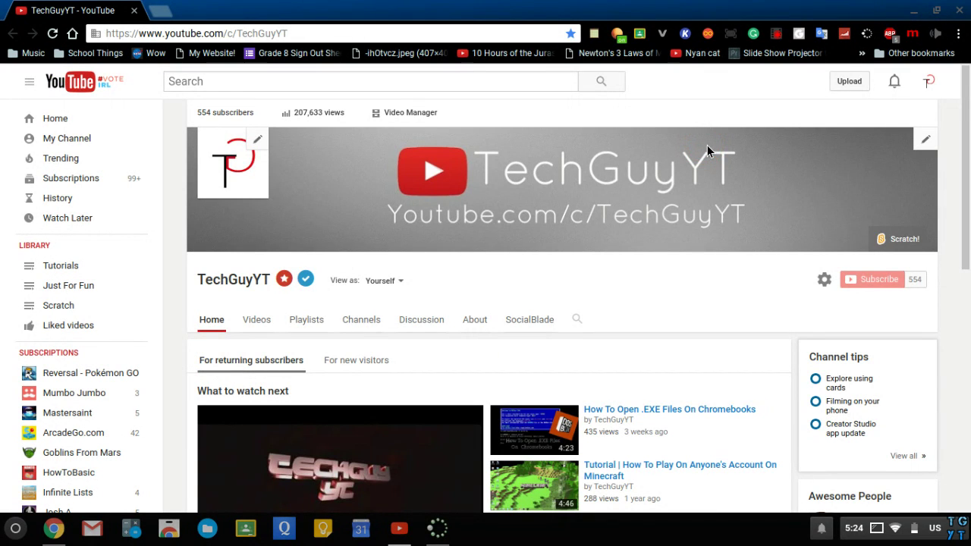
# Step: Pin the YouTube channel page to the shelf as 'My Youtube Chnannel.' and close Chrome
pyautogui.click(959, 35)
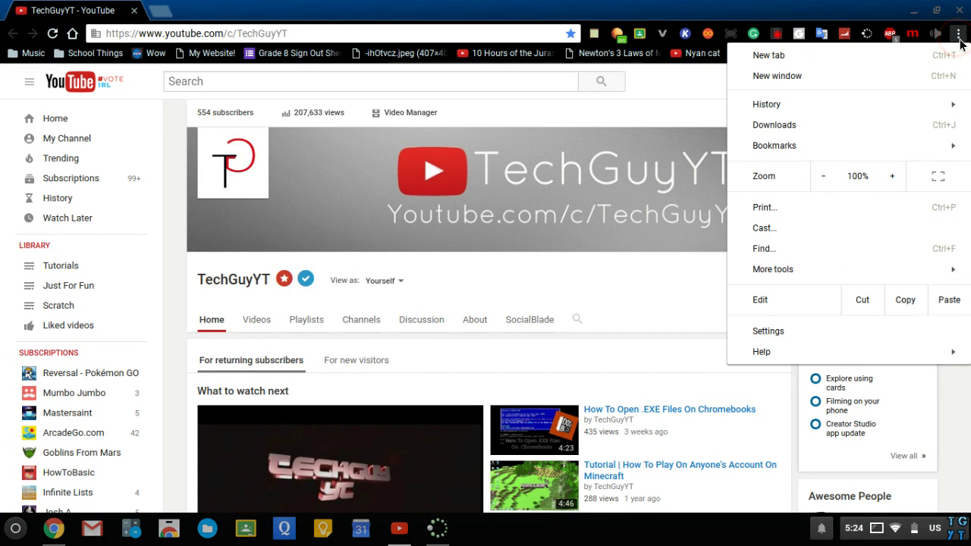
pyautogui.moveTo(828, 274)
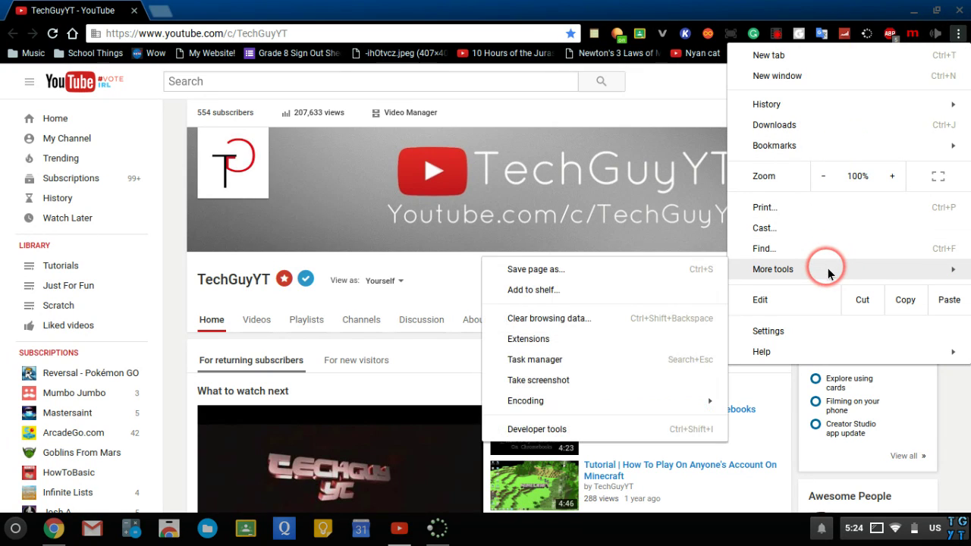
pyautogui.click(578, 292)
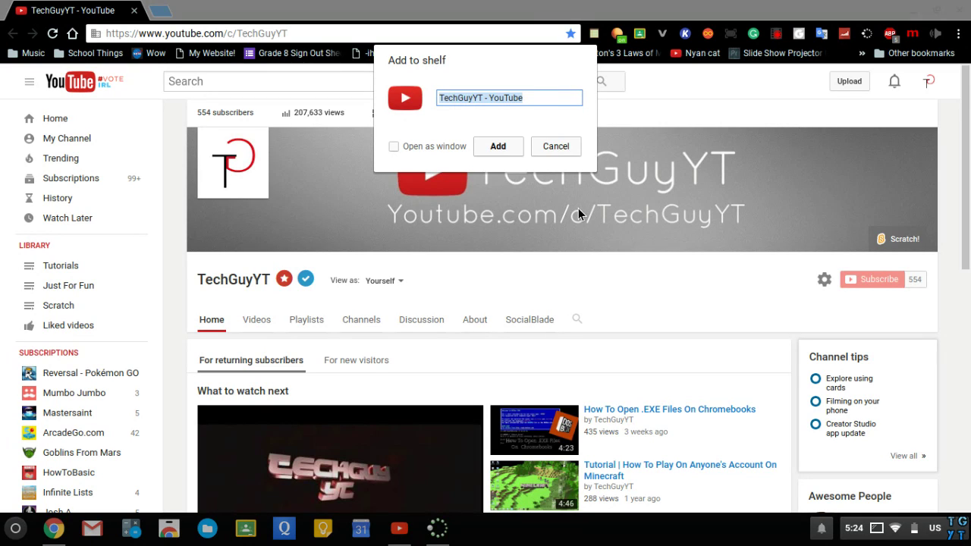
pyautogui.write('My You')
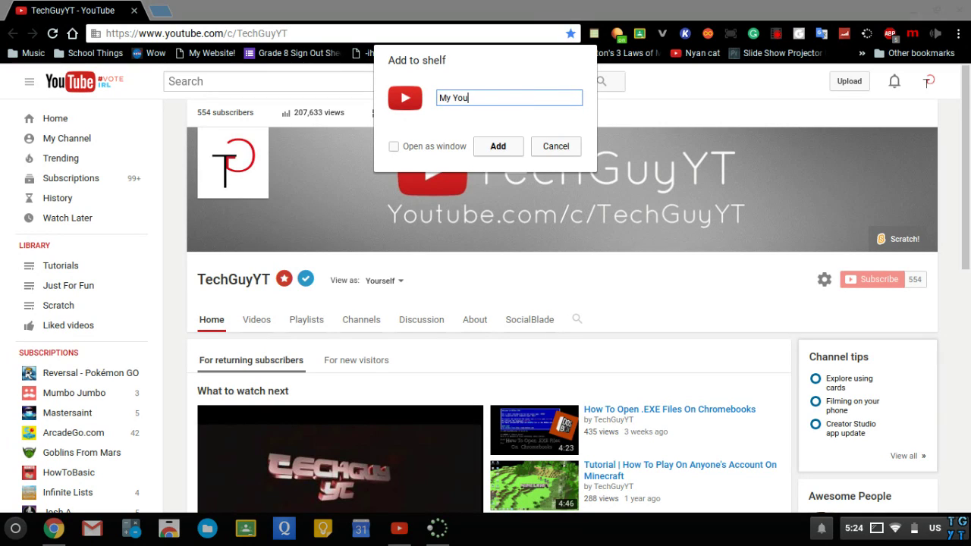
pyautogui.write('tube Chnannel.')
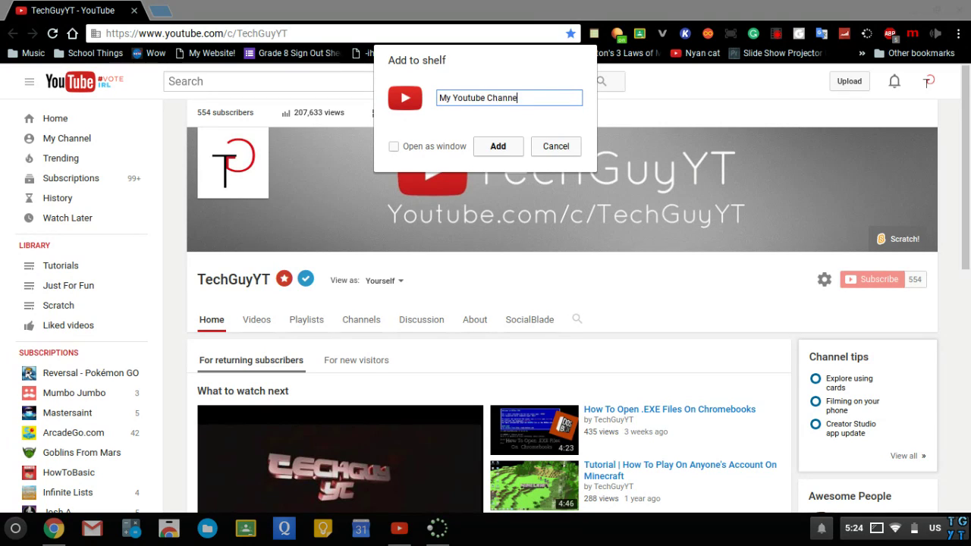
pyautogui.click(485, 150)
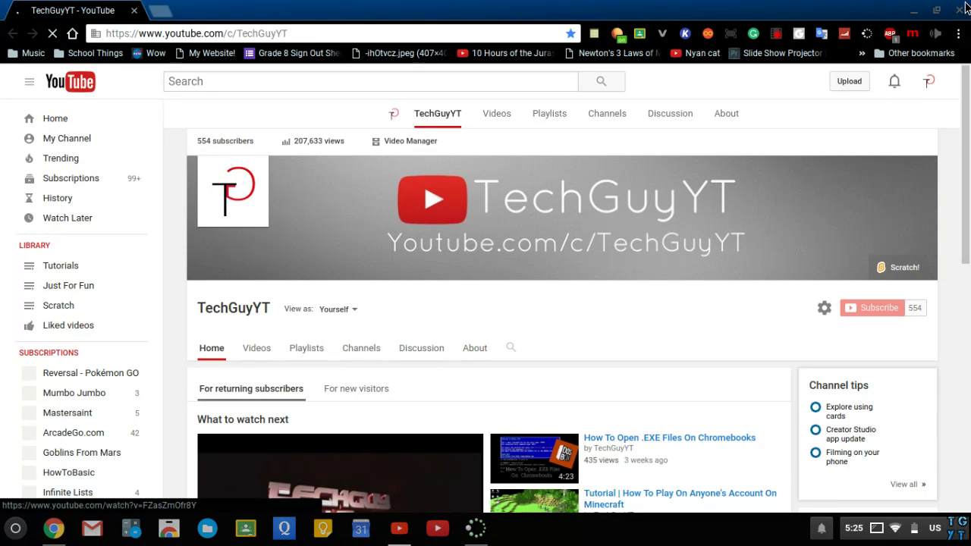
pyautogui.click(963, 8)
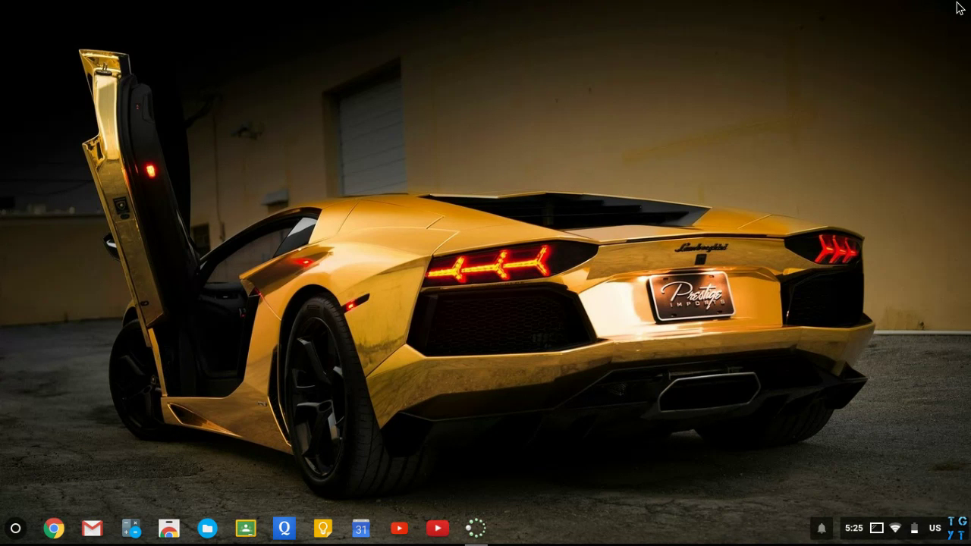
# Step: Preview the Ctrl, Ctrl+Shift and Ctrl+Alt+Shift shortcut sets on the keyboard overlay, then dismiss it
pyautogui.hotkey('ctrl', 'alt', '/')
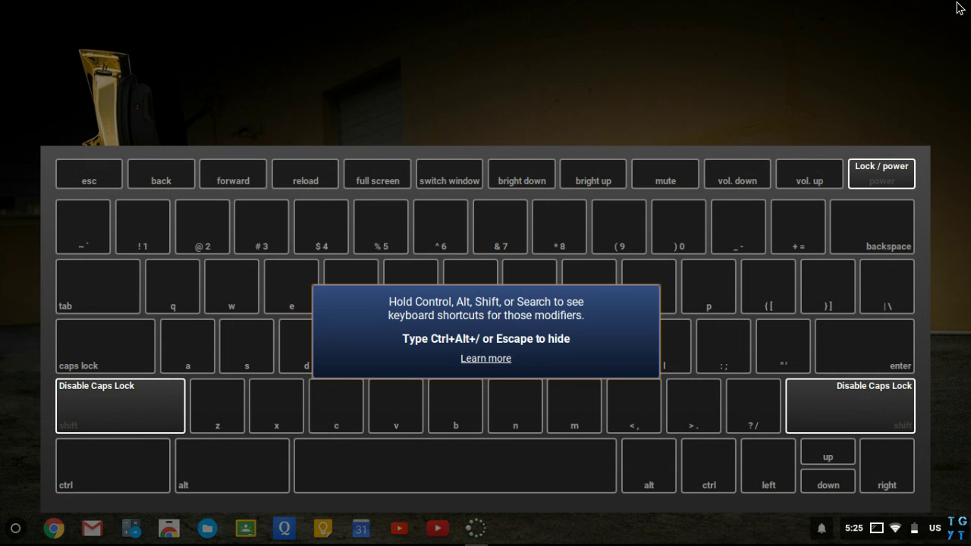
pyautogui.press('ctrl')
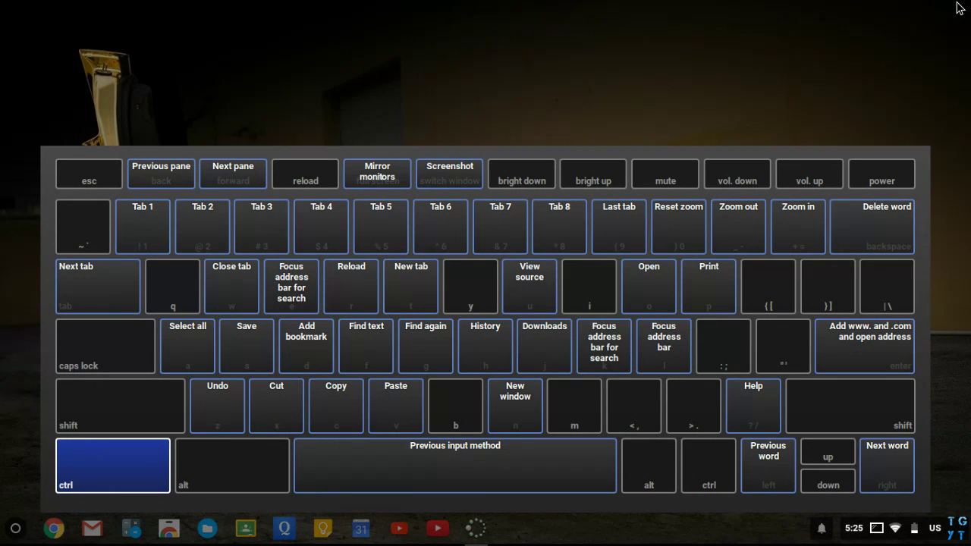
pyautogui.press('ctrl')
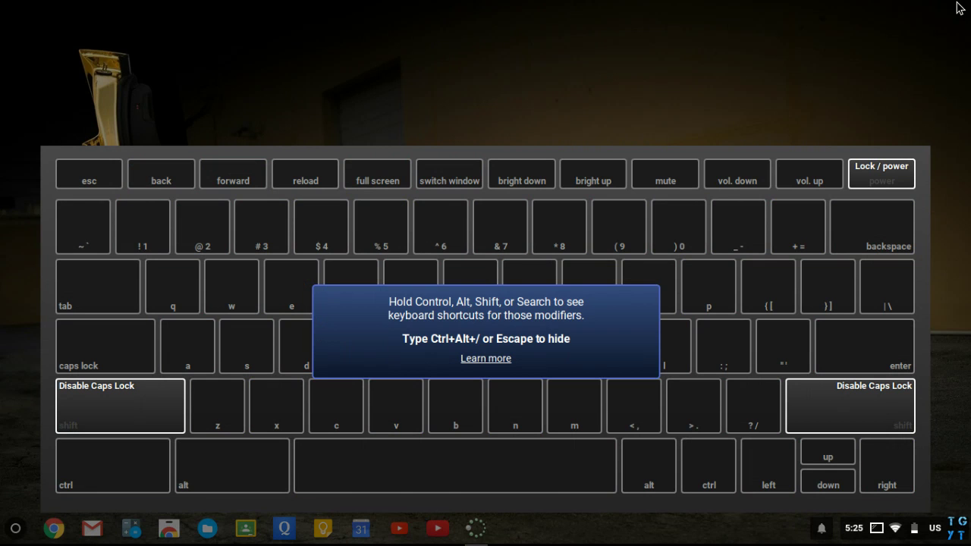
pyautogui.hotkey('ctrl', 'shift')
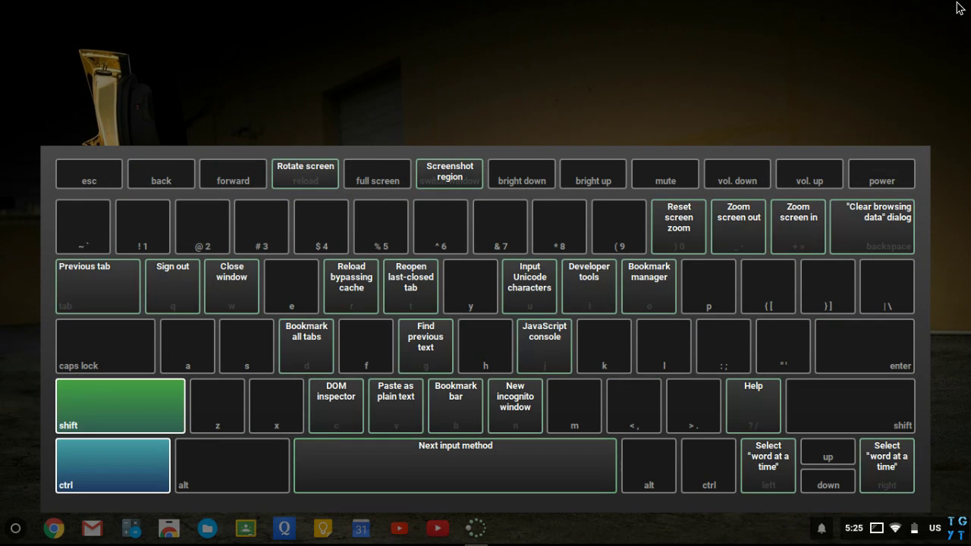
pyautogui.hotkey('ctrl', 'shift')
pyautogui.hotkey('ctrl', 'alt', 'shift')
pyautogui.hotkey('ctrl', 'alt')
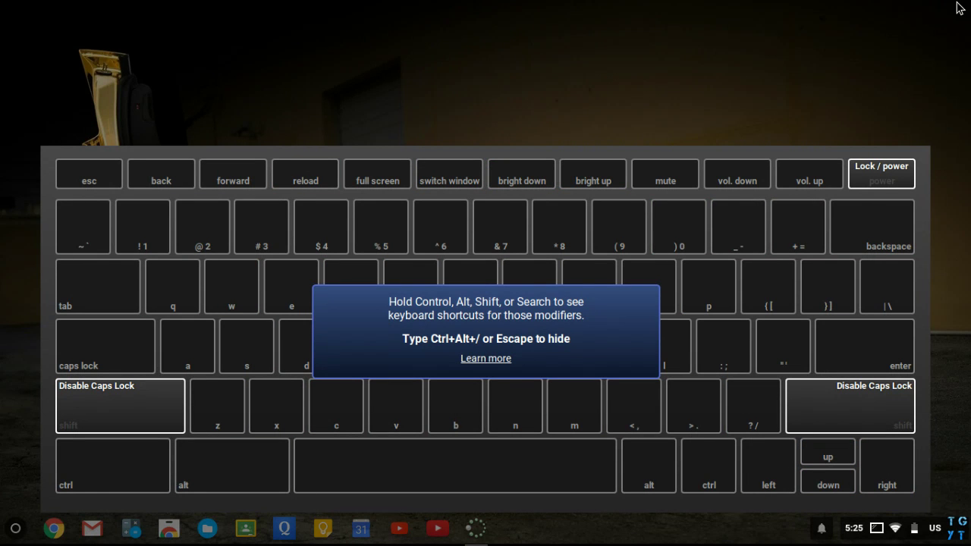
pyautogui.hotkey('ctrl', 'alt', 'shift')
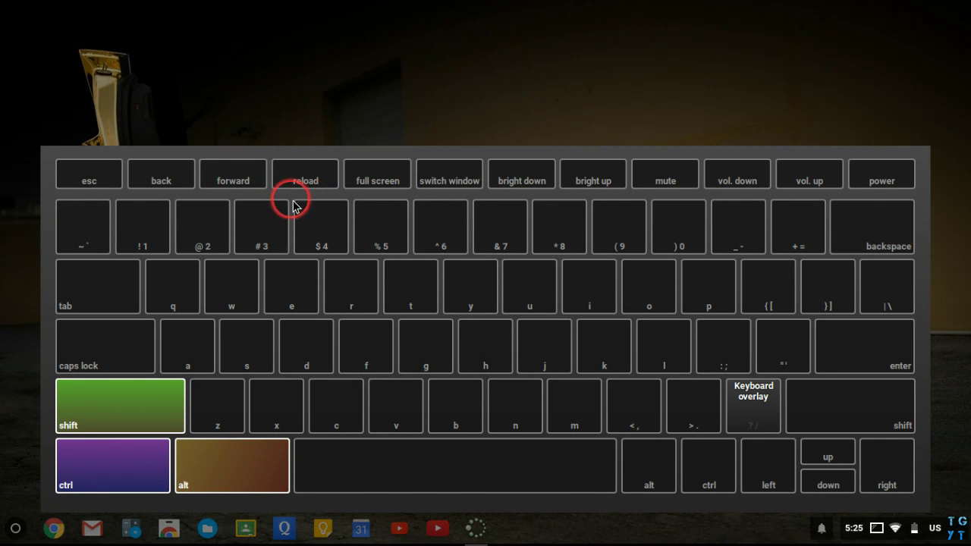
pyautogui.press('Escape')
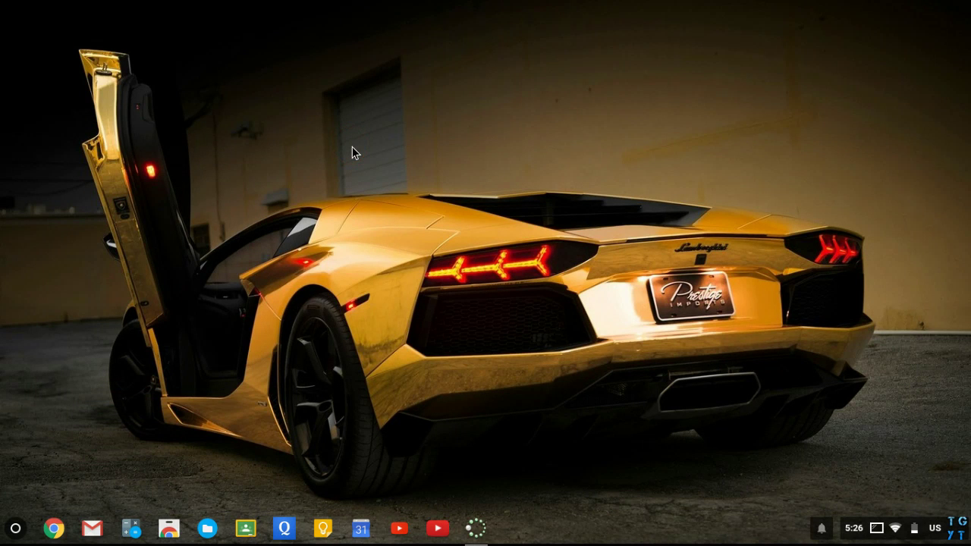
# Step: Launch the pinned TechGuyYT shortcut, rotate the screen around and back, and reload the channel page
pyautogui.click(438, 530)
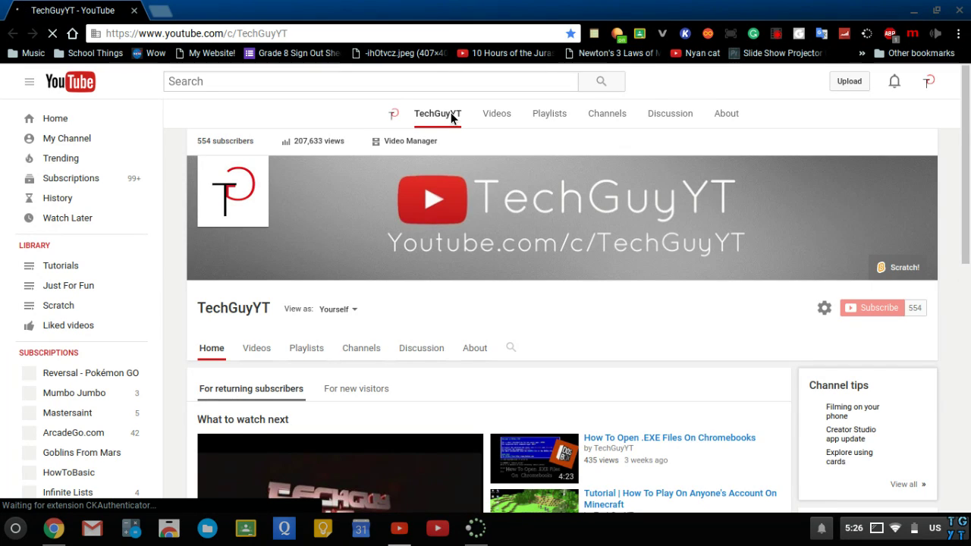
pyautogui.hotkey('ctrl', 'alt', 'shift', 'F3')
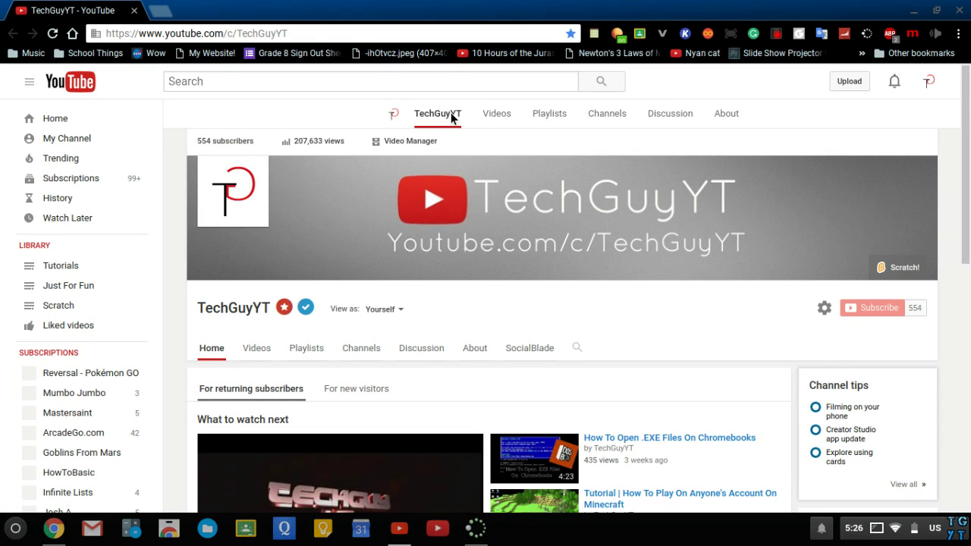
pyautogui.click(440, 114)
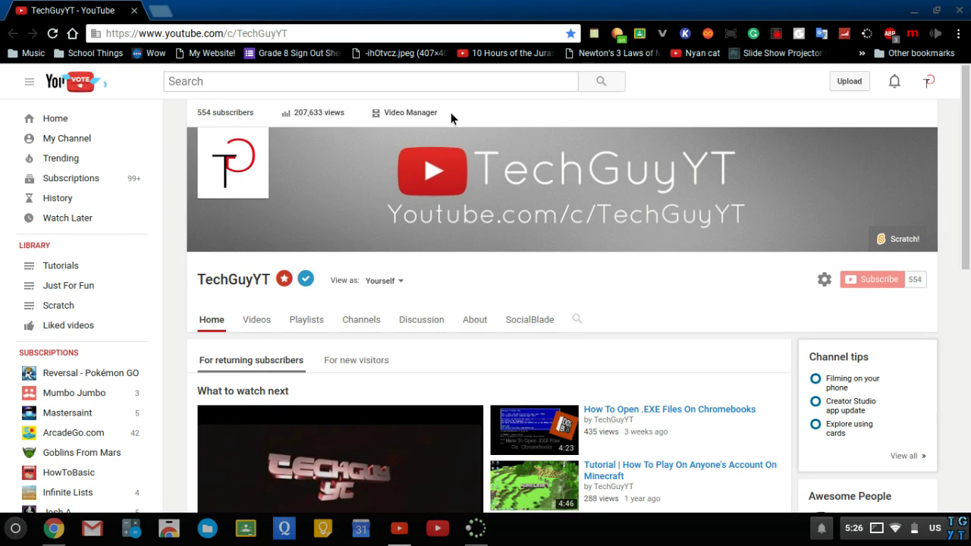
# Step: Open the Notepad extension, clear its note, and set the input method to US International
pyautogui.click(596, 34)
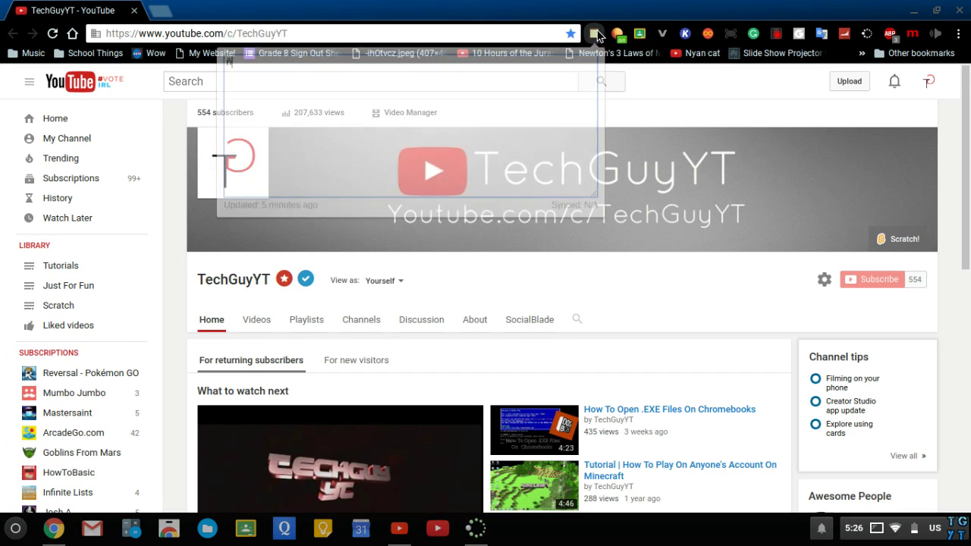
pyautogui.press('BackSpace')
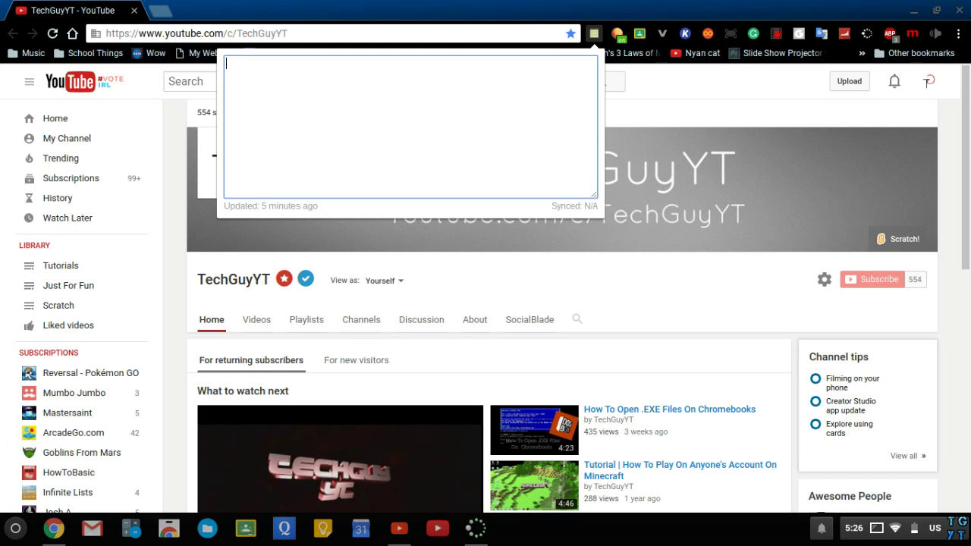
pyautogui.hotkey('ctrl', 'space')
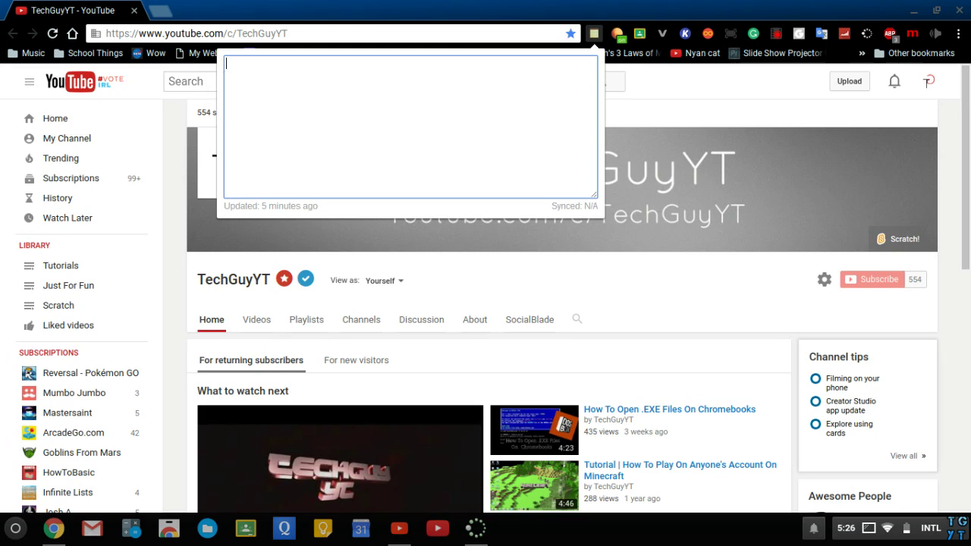
pyautogui.hotkey('ctrl', 'space')
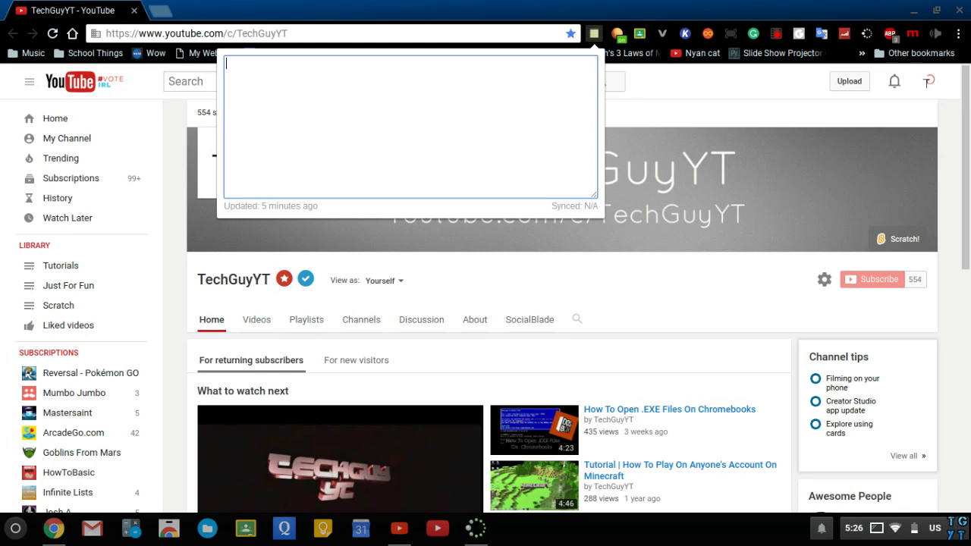
pyautogui.hotkey('ctrl', 'space')
pyautogui.hotkey('ctrl', 'space')
pyautogui.hotkey('ctrl', 'space')
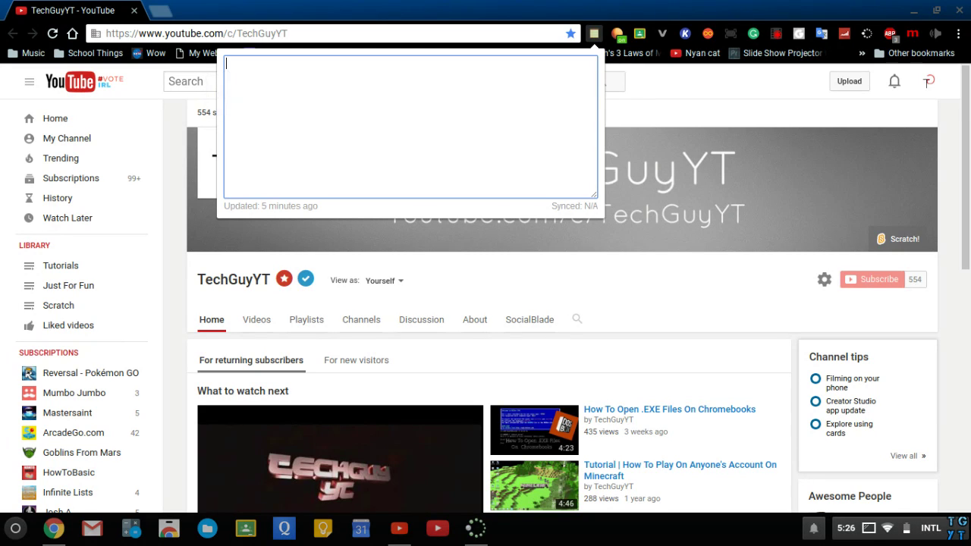
pyautogui.hotkey('ctrl', 'space')
pyautogui.hotkey('ctrl', 'space')
# Step: Test-type the letter 'n' in the note, delete it, and close the popup
pyautogui.write('n')
pyautogui.click(391, 82)
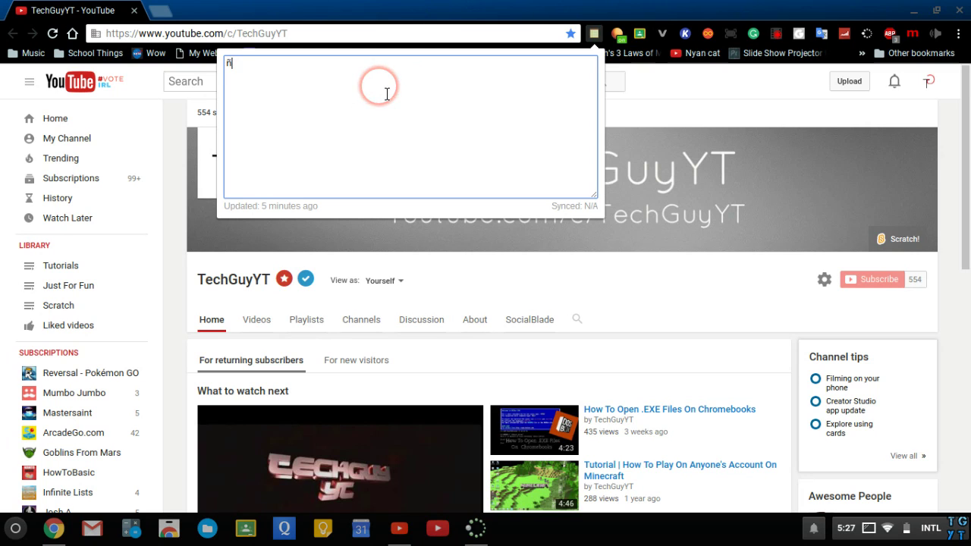
pyautogui.press('BackSpace')
pyautogui.click(431, 7)
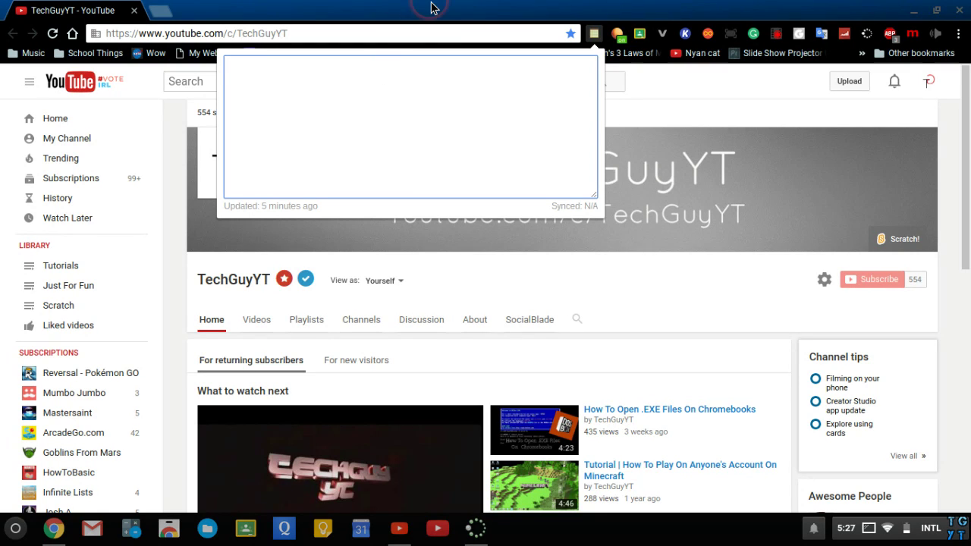
# Step: Close the note popup and show the system status menu listing the keyboard layout
pyautogui.click(777, 39)
pyautogui.click(865, 525)
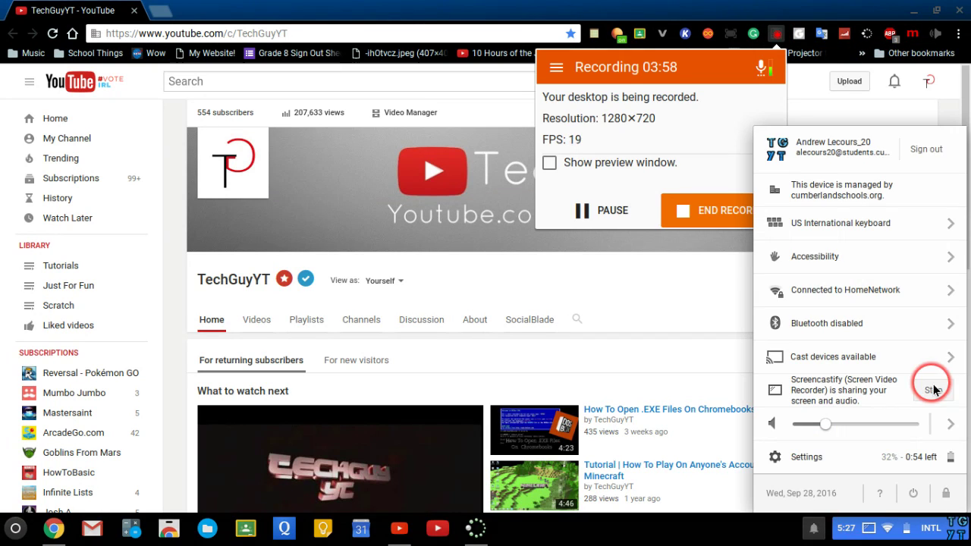